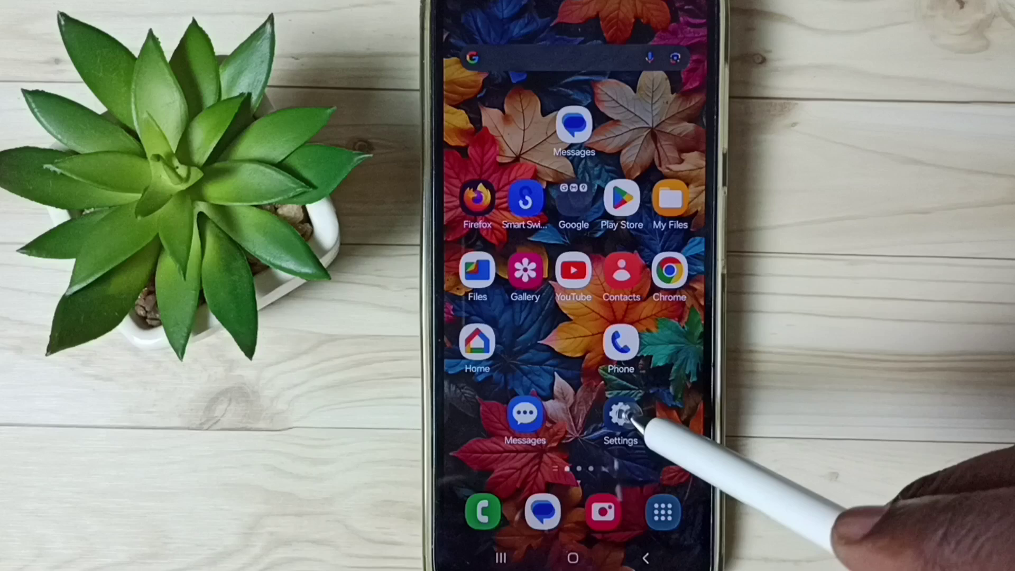
View the Network mode options under Mobile networks unchanged, then briefly open Play Store.
click(626, 420)
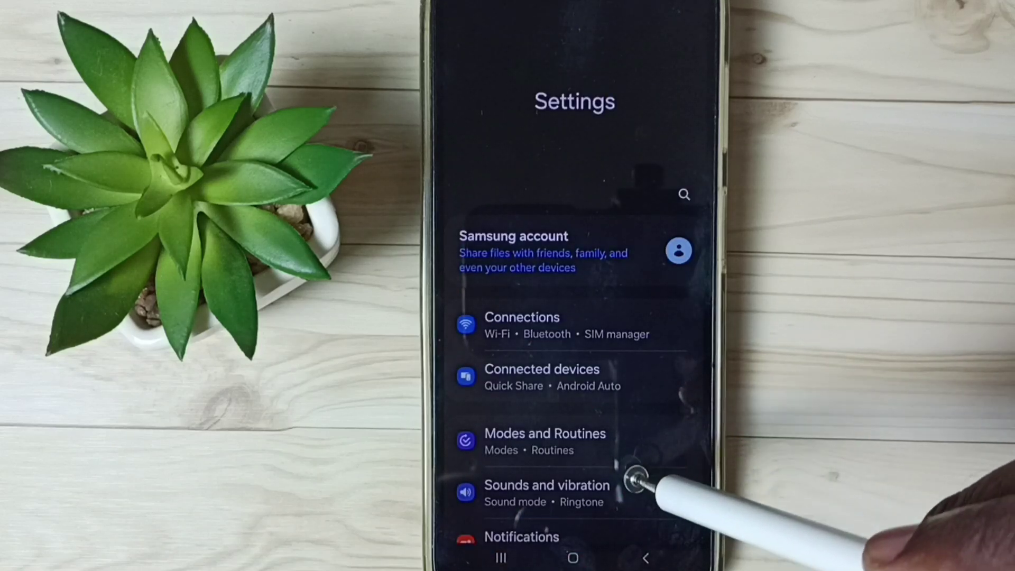
click(652, 322)
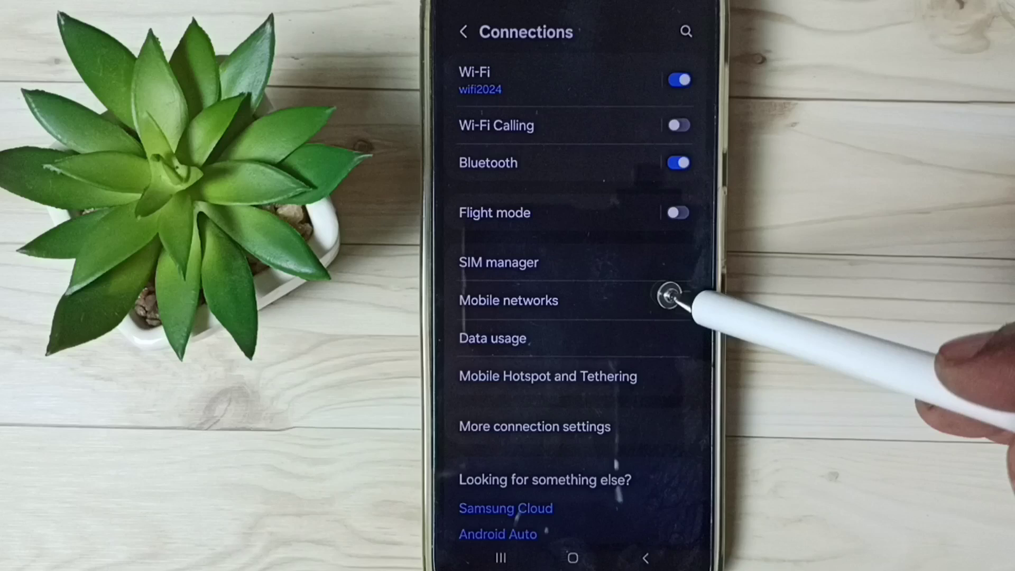
click(664, 301)
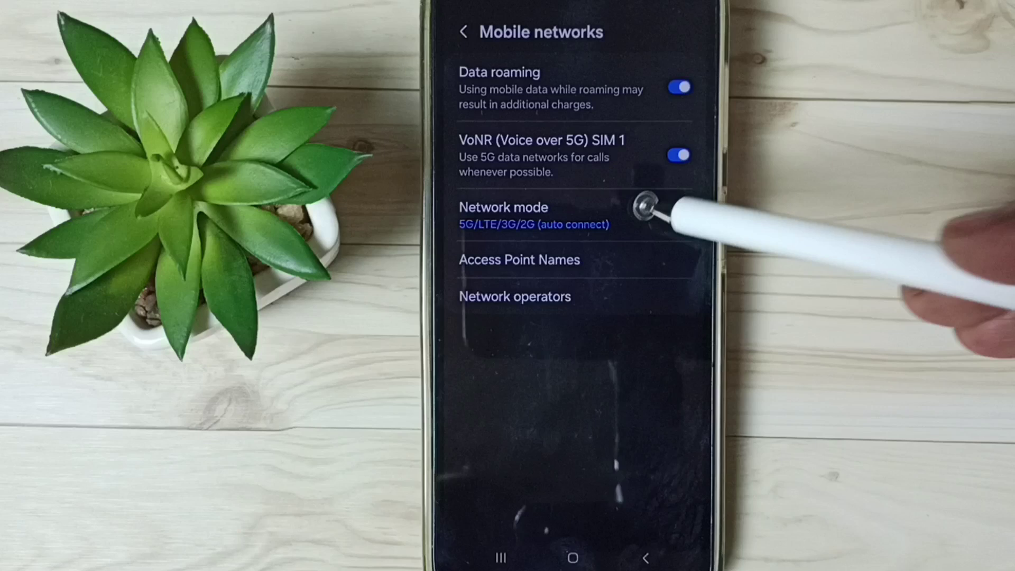
click(646, 208)
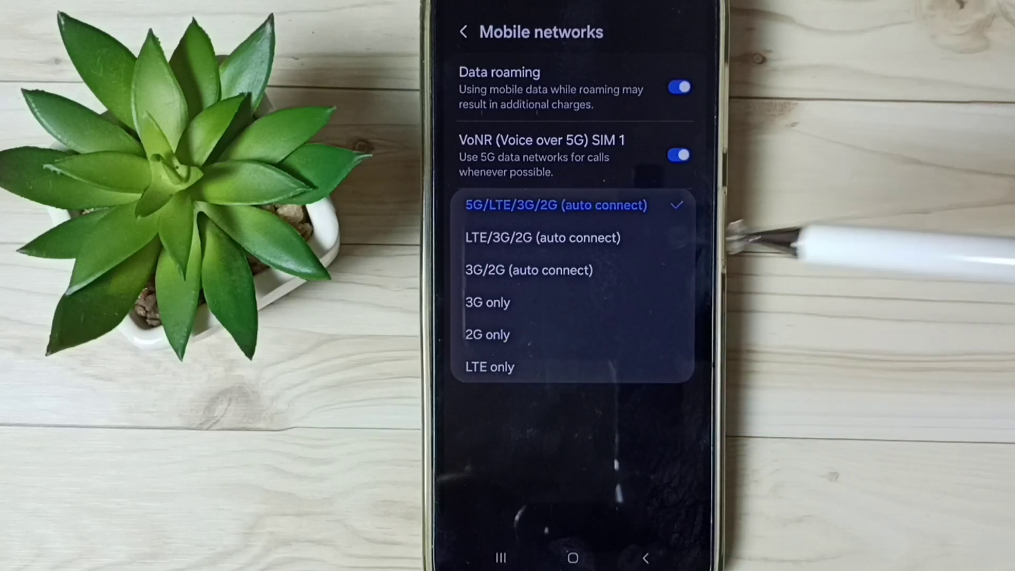
click(619, 456)
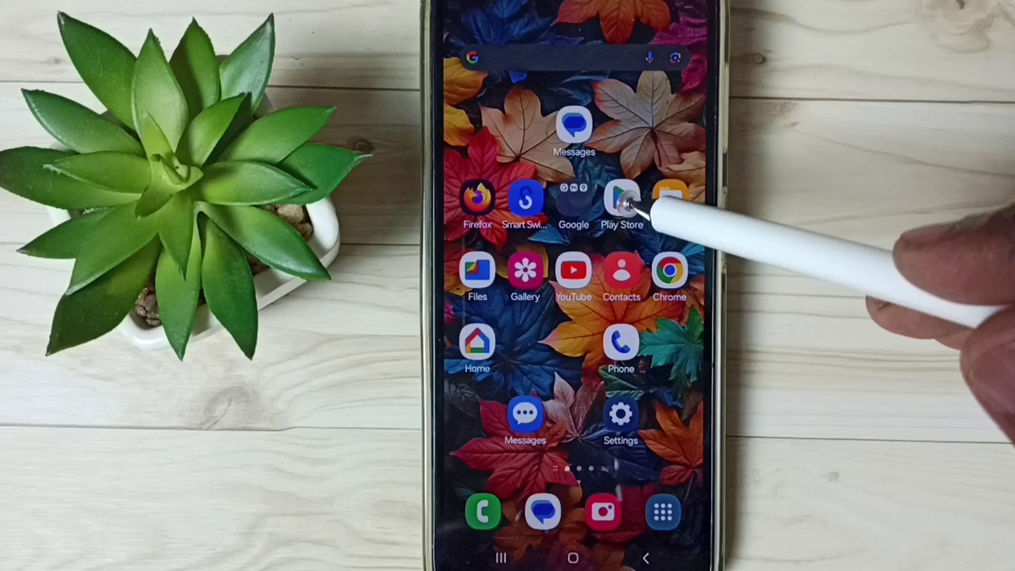
click(627, 204)
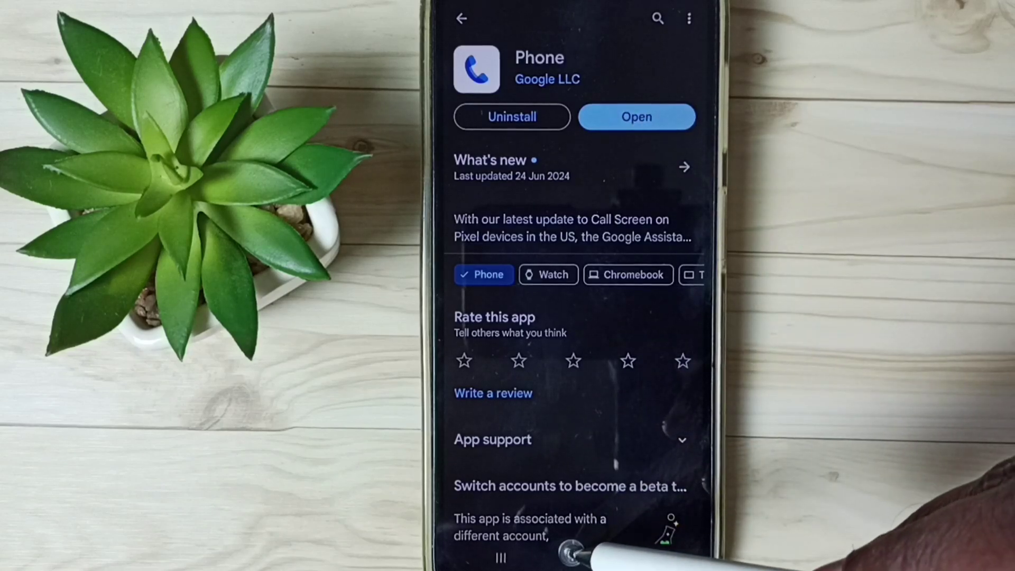
click(572, 558)
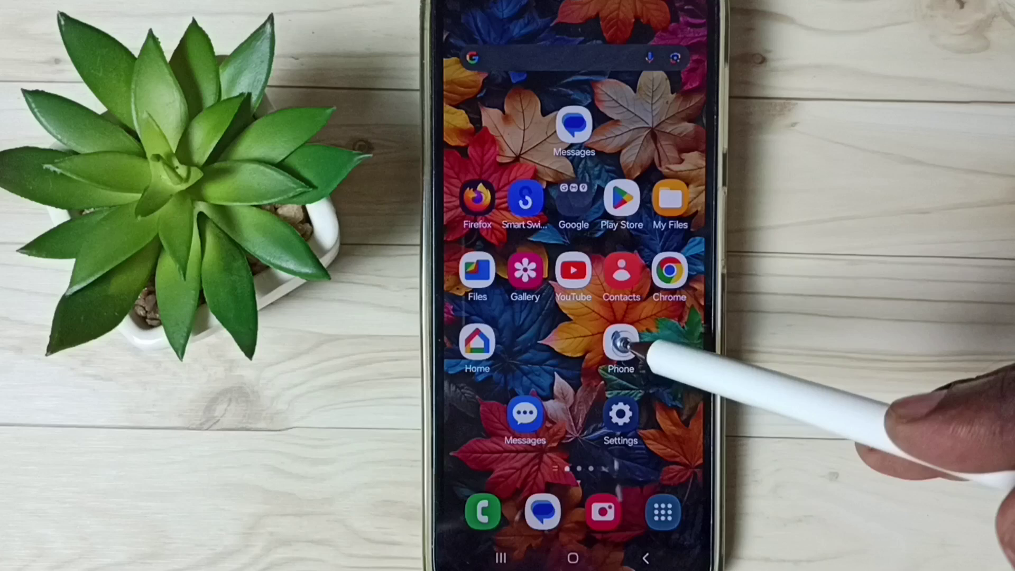
Dial *#*#4636#*#* on the Phone app's dialpad to reach the Testing menu.
click(621, 345)
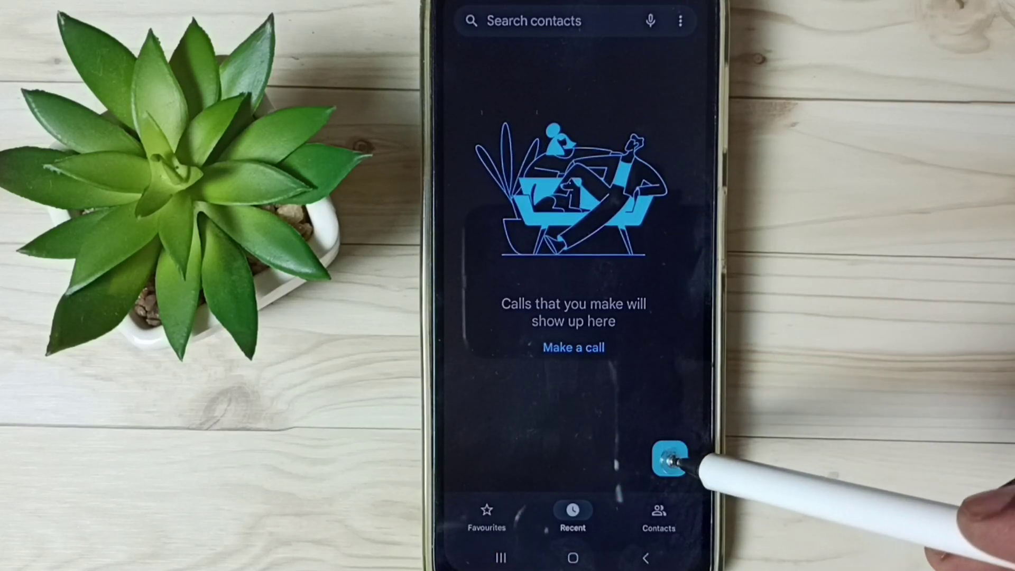
click(672, 460)
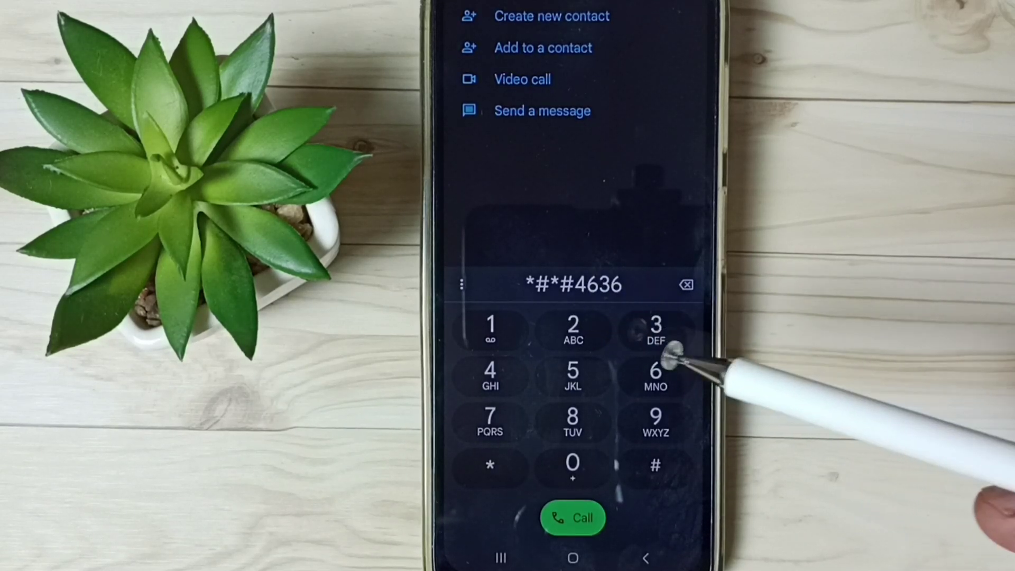
click(655, 465)
click(489, 465)
click(655, 465)
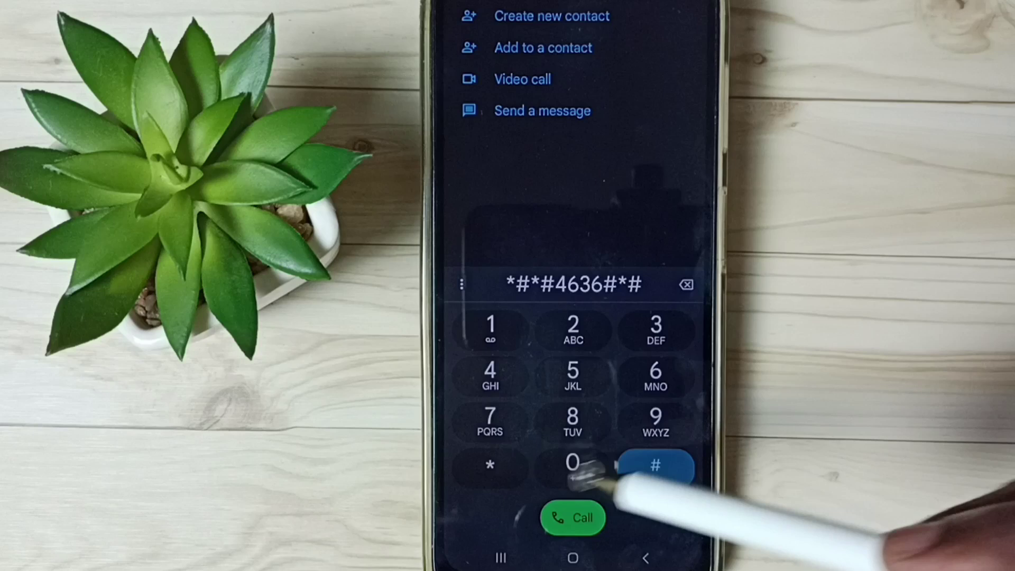
click(489, 465)
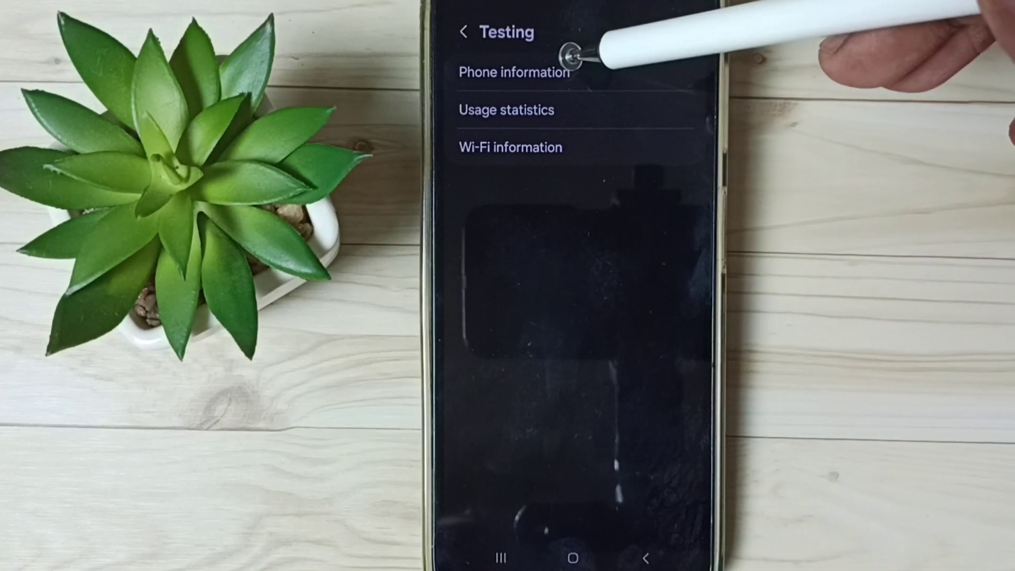
Set Phone information's preferred network type to NR only and return home.
click(567, 70)
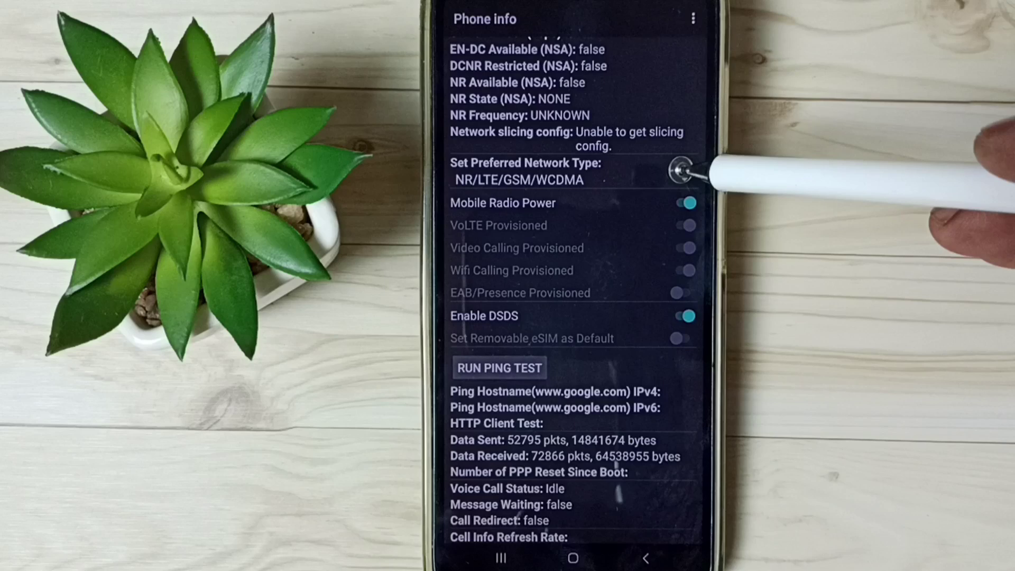
click(681, 170)
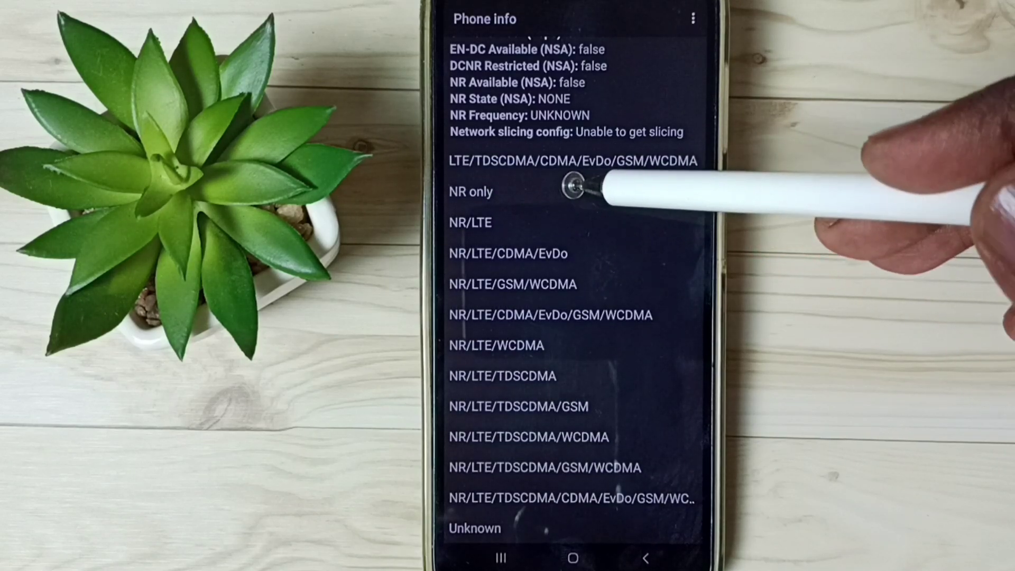
click(577, 186)
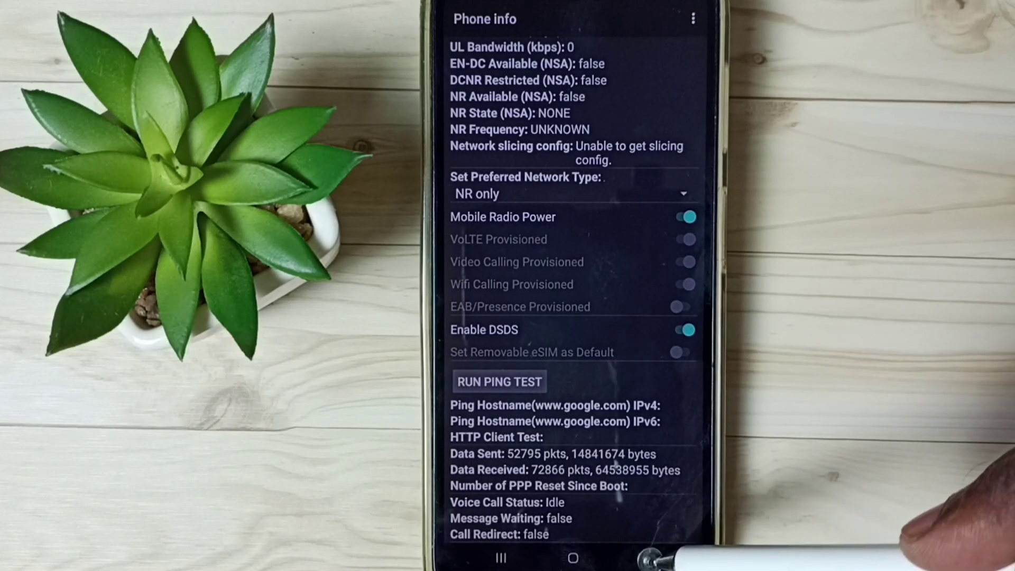
click(650, 559)
Reopen Settings > Connections > Mobile networks to confirm Network mode reads 5G only.
click(647, 560)
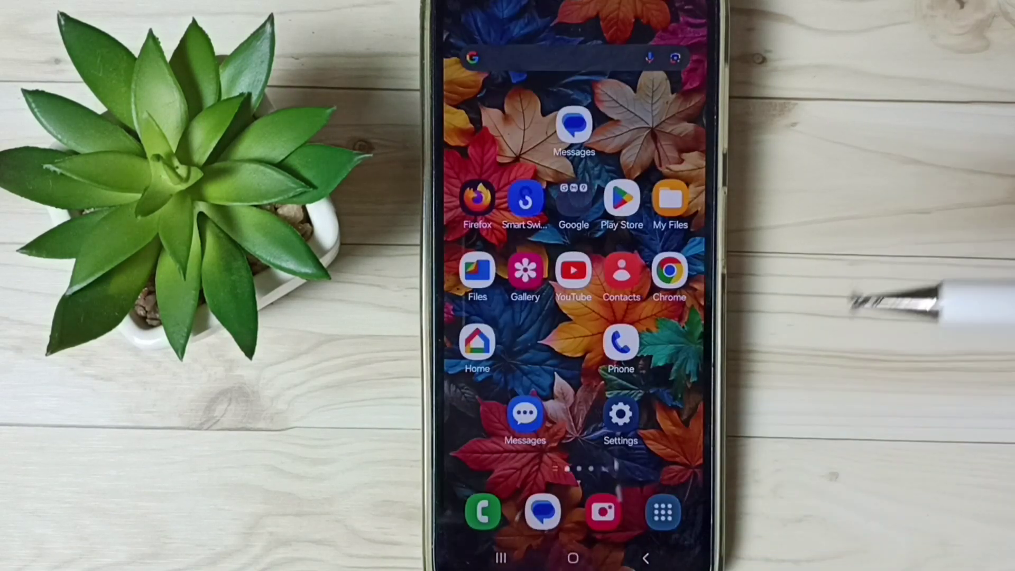
click(620, 417)
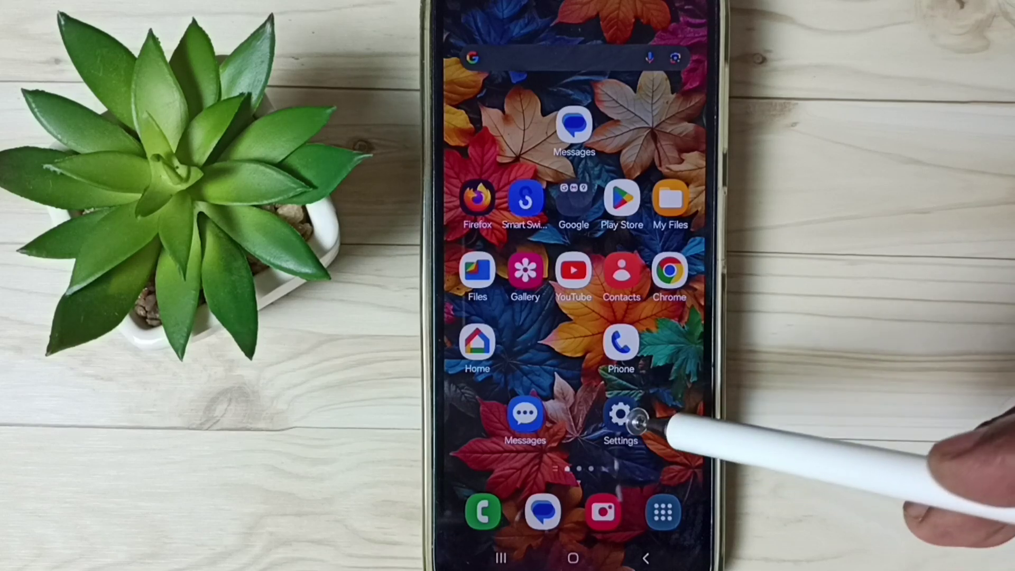
click(642, 320)
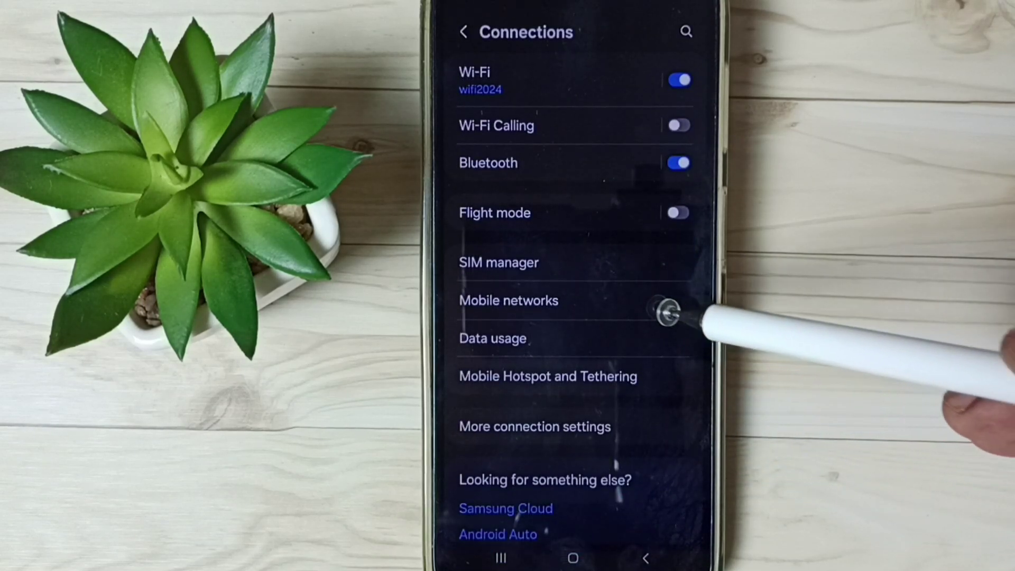
click(639, 301)
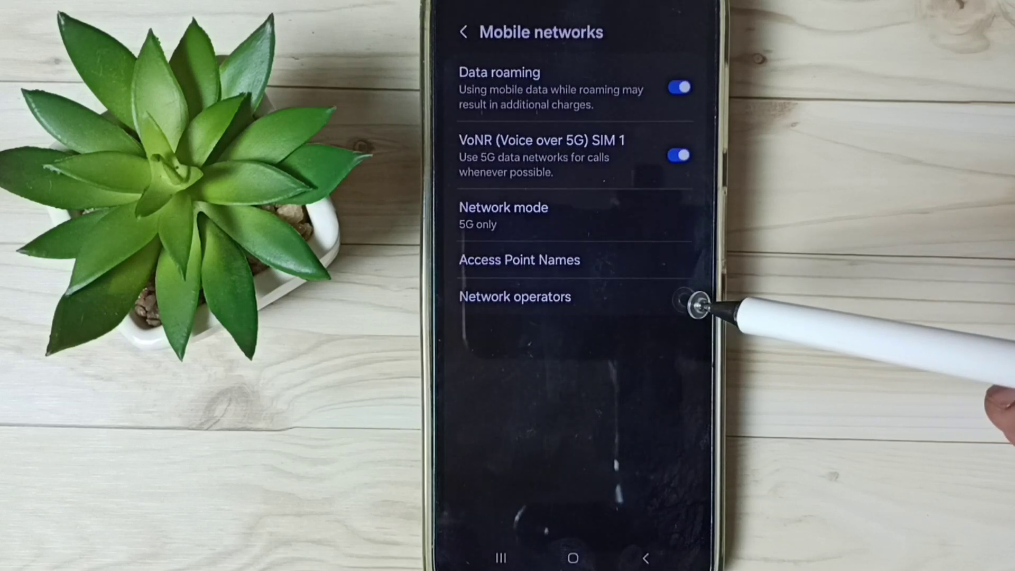